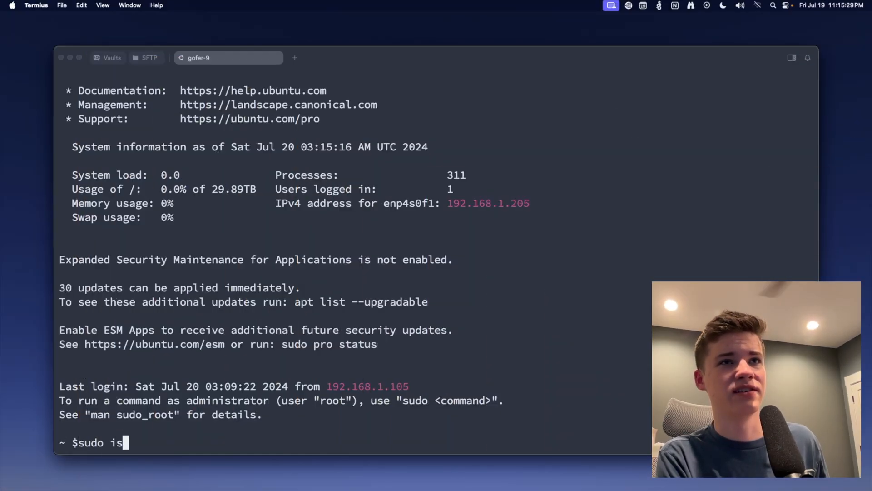
pyautogui.write('visudo')
# Step: Run sudo visudo and authenticate with the administrator password to open the sudoers file
pyautogui.press('Return')
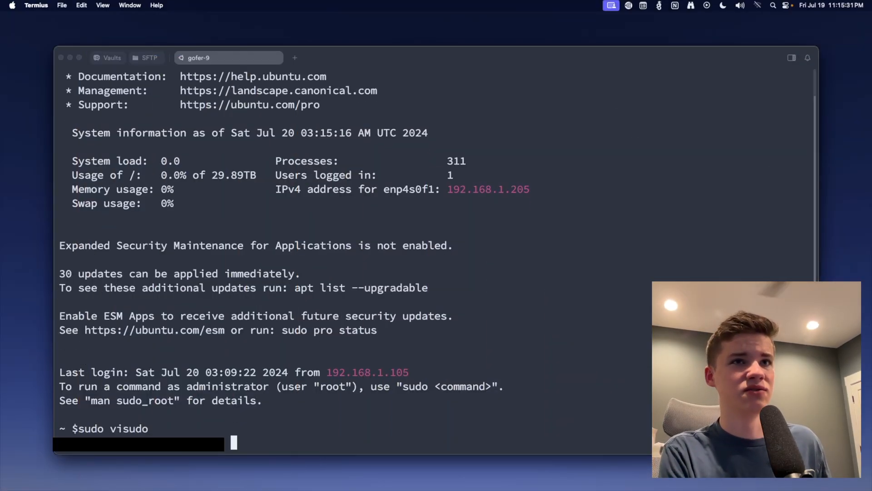
pyautogui.press('Return')
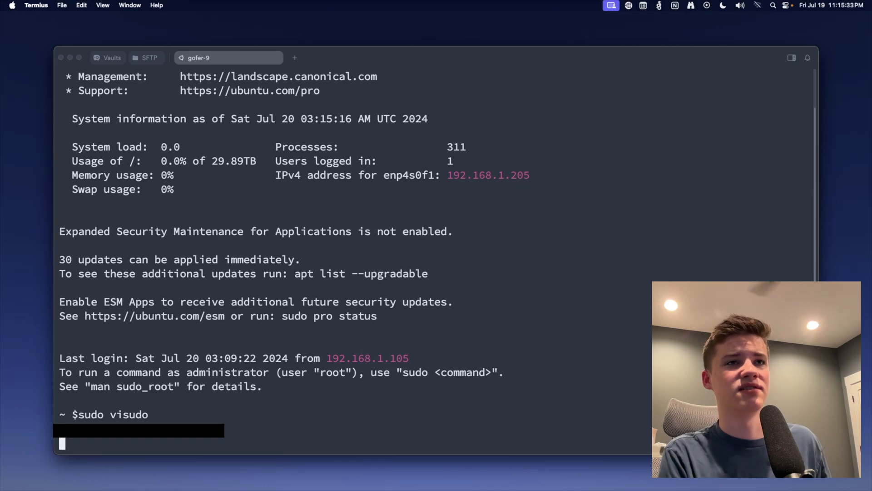
pyautogui.press('Return')
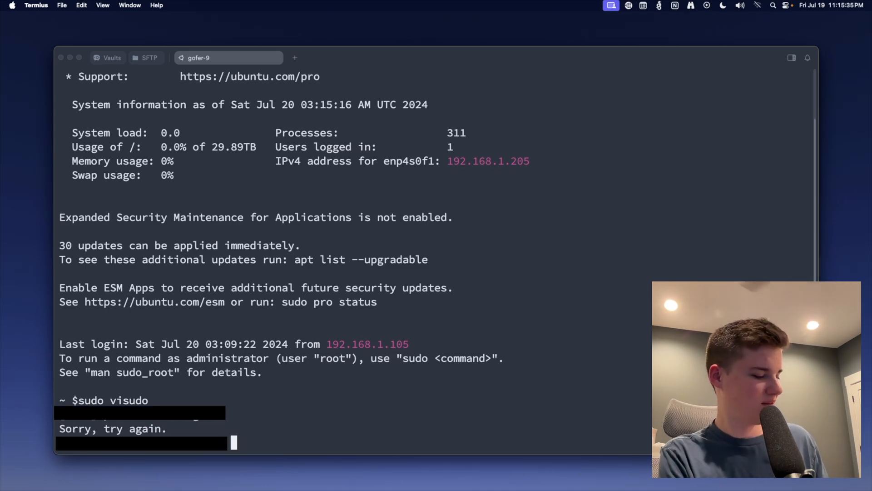
pyautogui.press('Return')
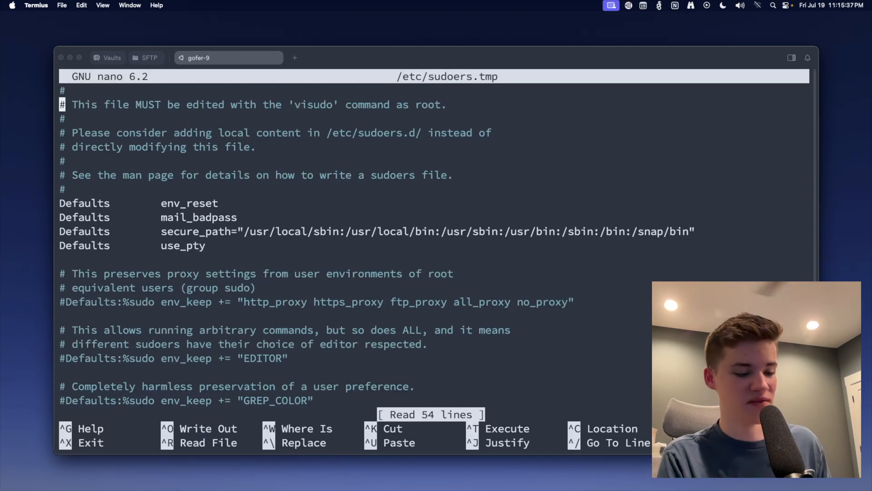
pyautogui.hotkey('alt', '/')
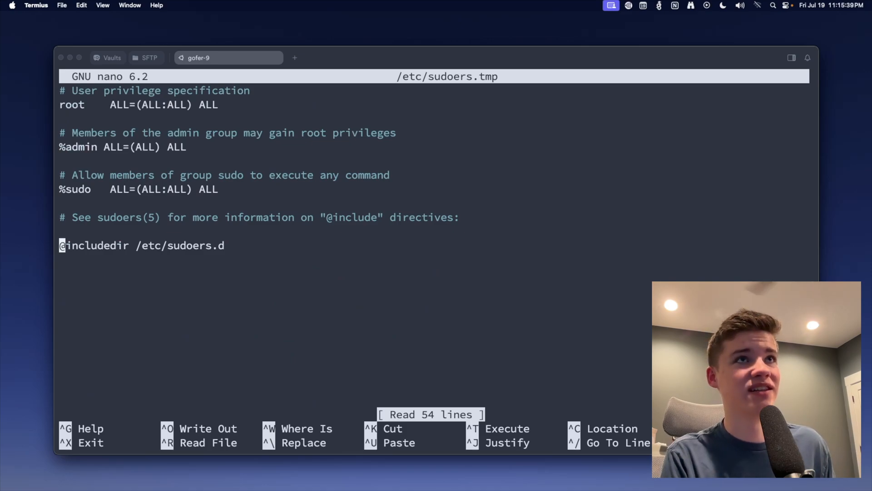
pyautogui.press('Up')
pyautogui.press('Up')
pyautogui.press('Return')
pyautogui.press('Return')
pyautogui.press('Up')
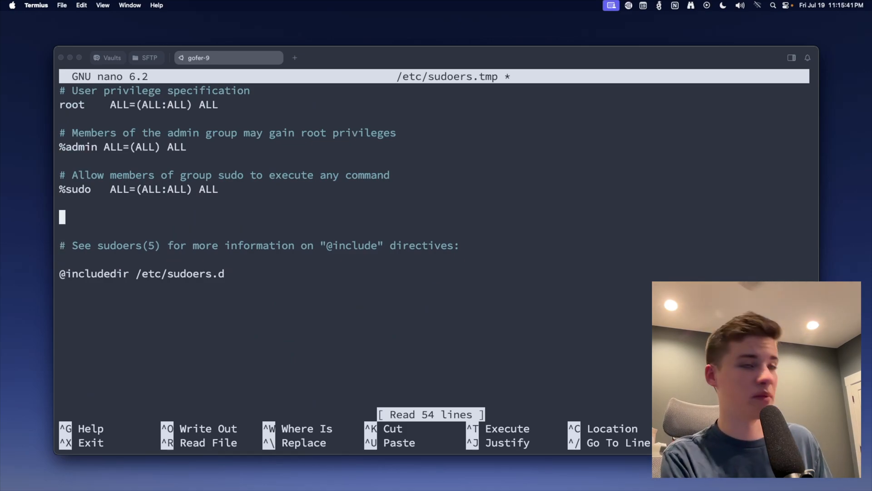
pyautogui.write('% ALL=(ALL:ALL) NOPASSWD: ALL')
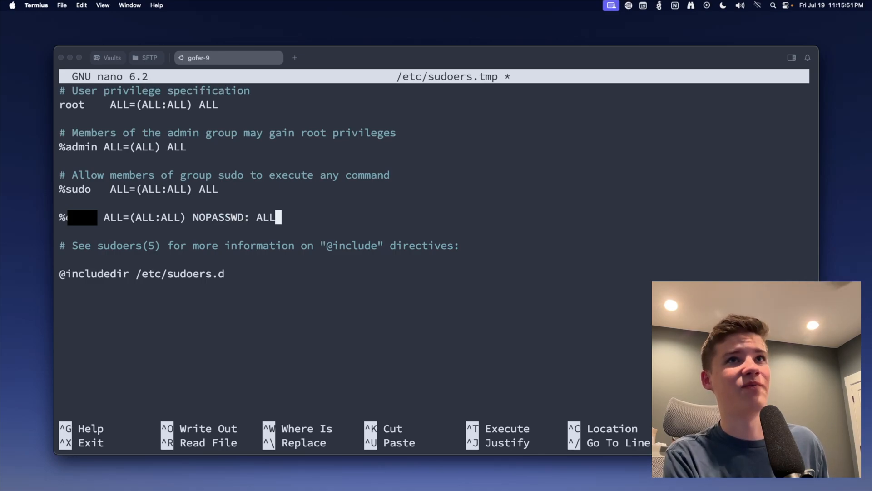
# Step: Save the sudoers file, exit the editor and clear the terminal
pyautogui.hotkey('ctrl', 'o')
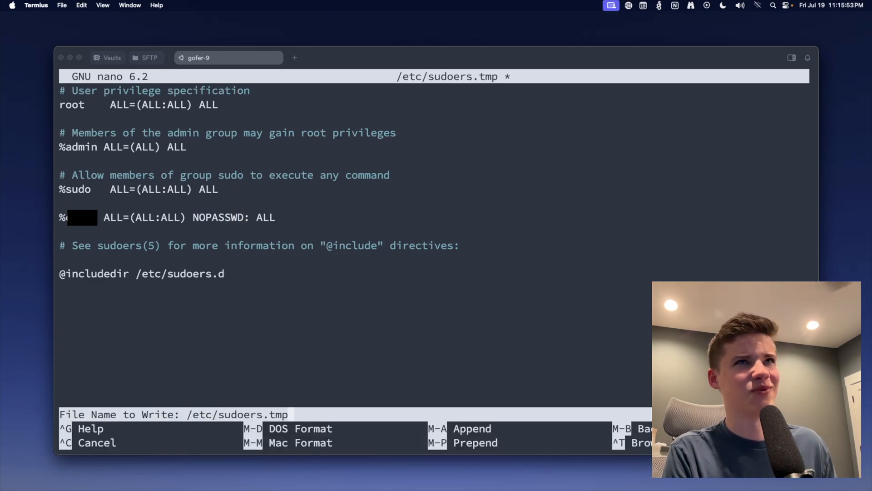
pyautogui.press('Return')
pyautogui.hotkey('ctrl', 'x')
pyautogui.write('r')
pyautogui.press('Return')
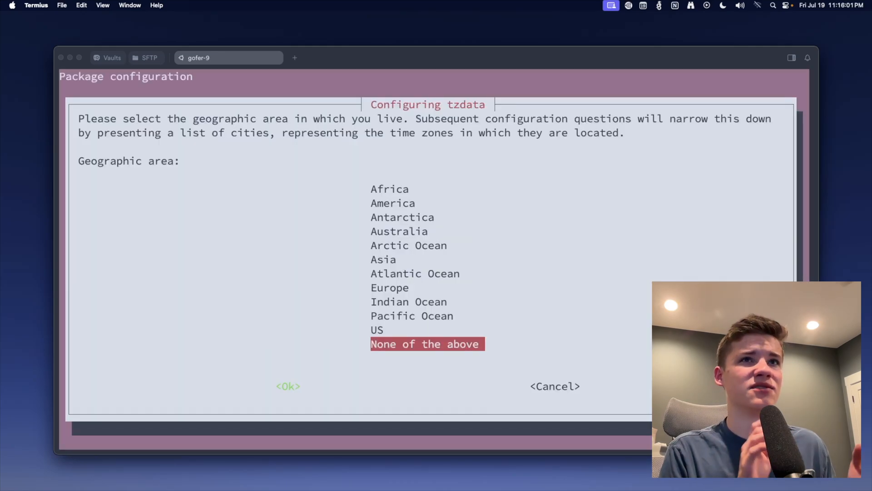
# Step: Choose US then Eastern in the tzdata dialog and clear the screen
pyautogui.press('Up')
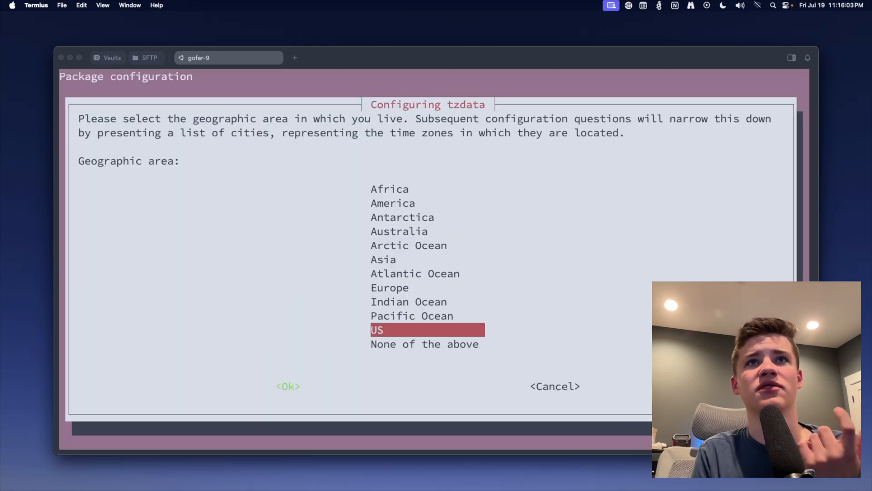
pyautogui.press('Return')
pyautogui.press('Down')
pyautogui.press('Down')
pyautogui.press('Down')
pyautogui.press('Down')
pyautogui.press('Return')
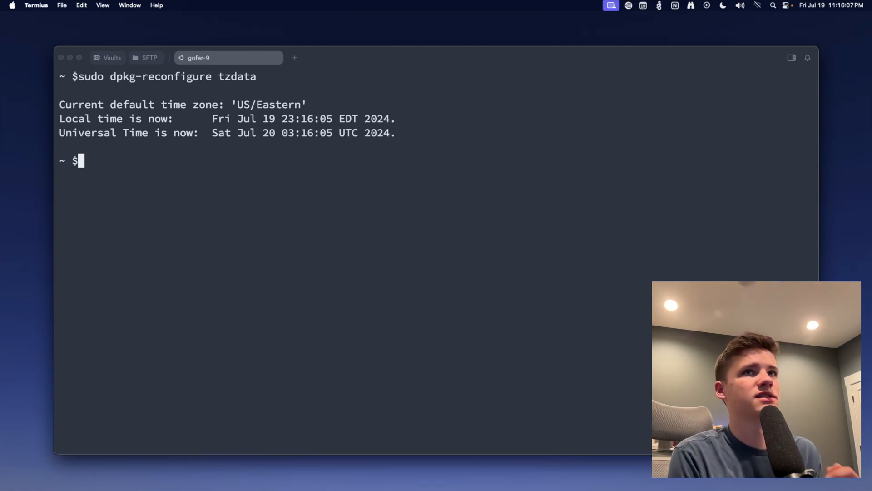
pyautogui.write('ar')
pyautogui.press('Return')
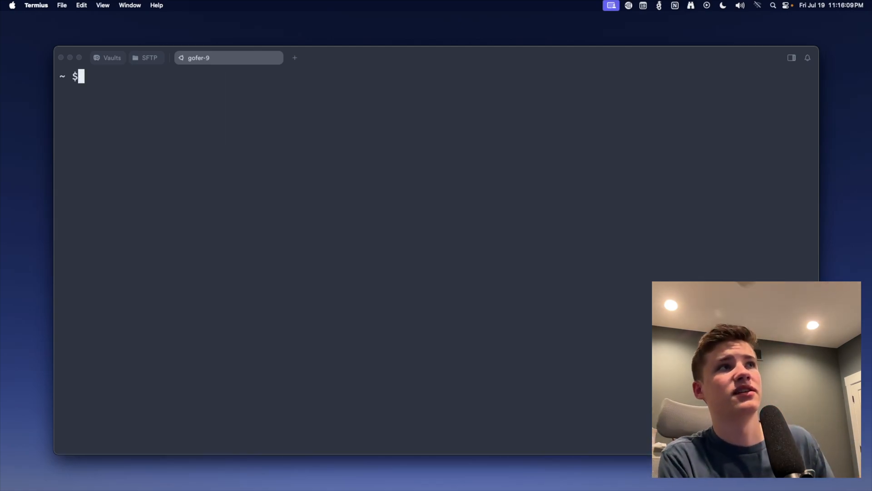
pyautogui.write('sudo apt install zip unzip rclone')
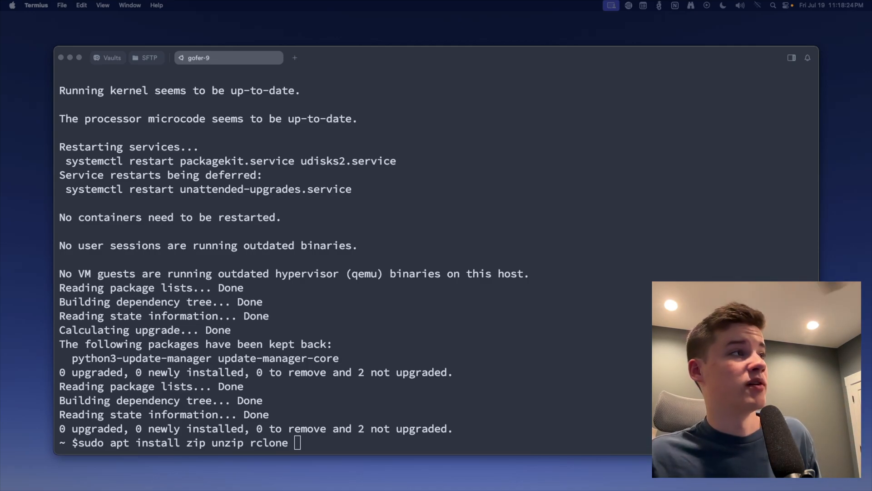
# Step: Cancel the half-typed command and run the pasted multi-line 'sudo apt install -y' package list
pyautogui.hotkey('ctrl', 'c')
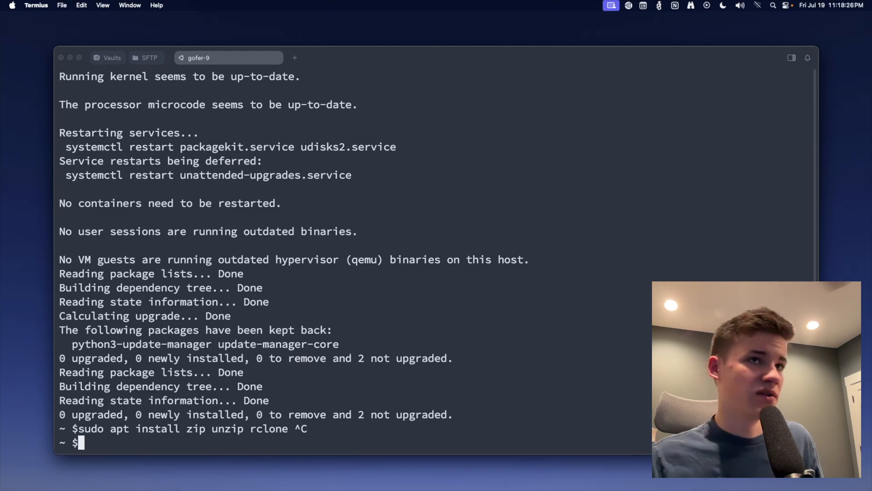
pyautogui.press('super+v')
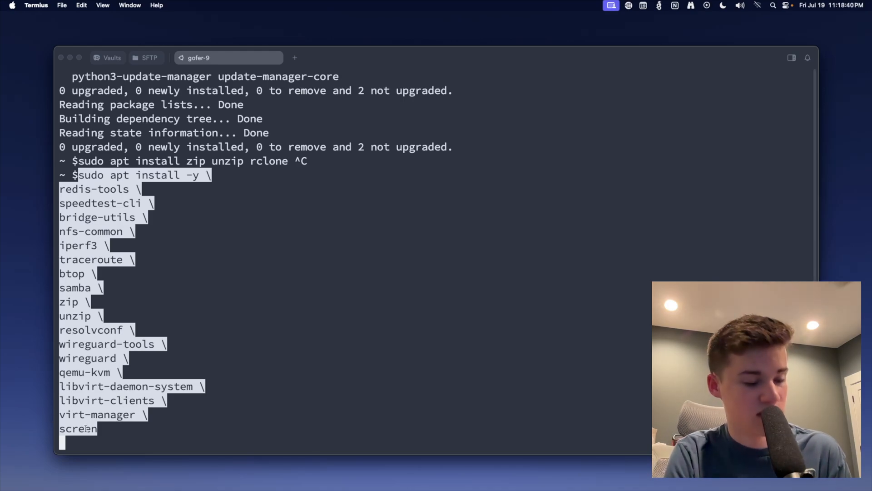
pyautogui.press('Return')
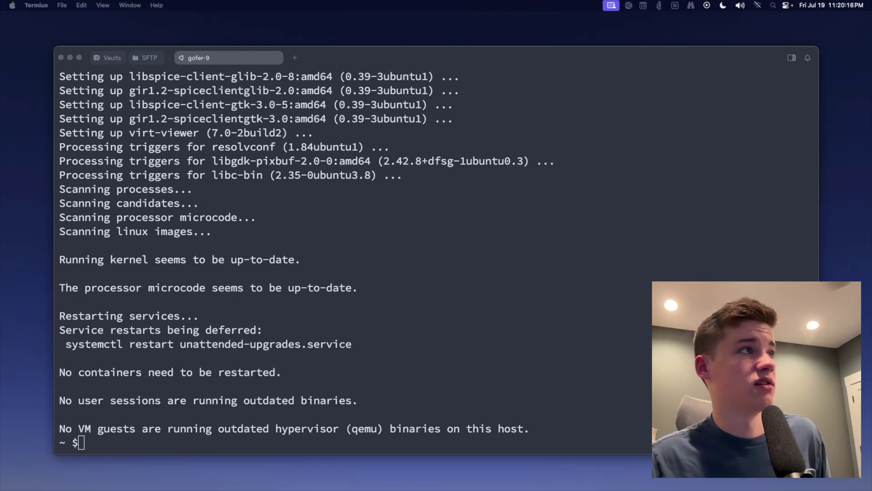
# Step: Run 'sudo usermod -aG libvirt $USER' and 'sudo usermod -aG kvm $USER'
pyautogui.press('super+v')
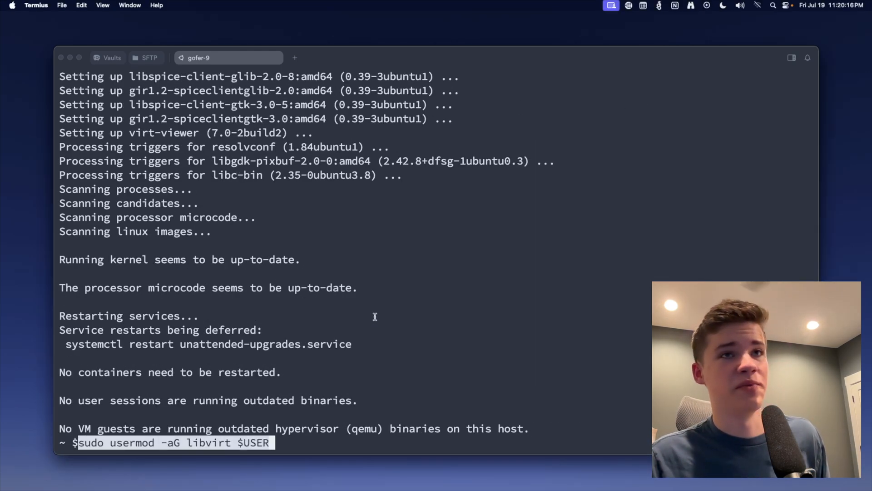
pyautogui.press('Return')
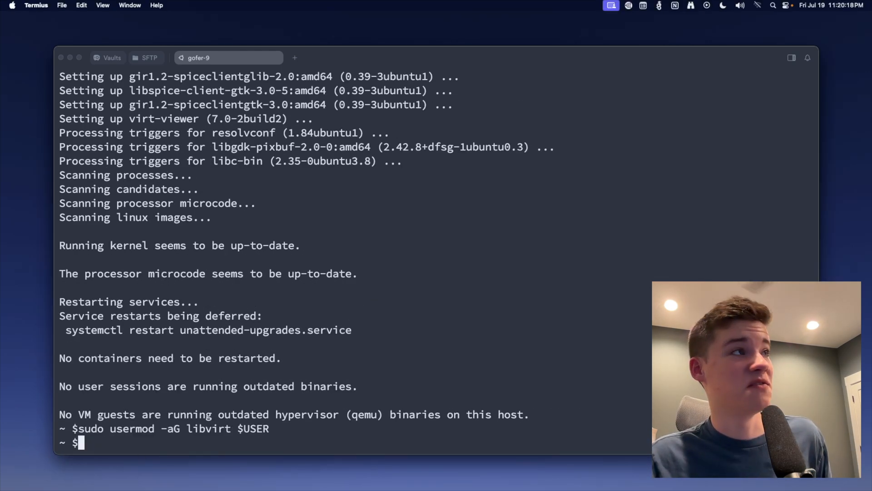
pyautogui.press('super+v')
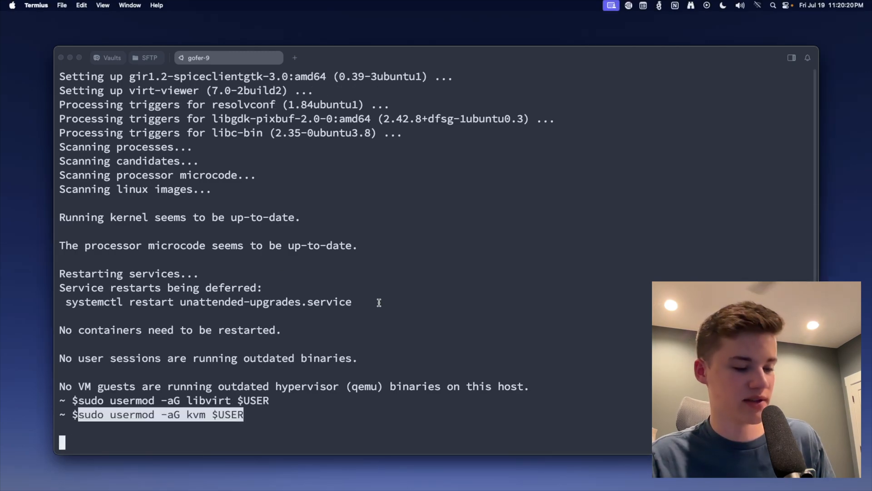
pyautogui.press('Return')
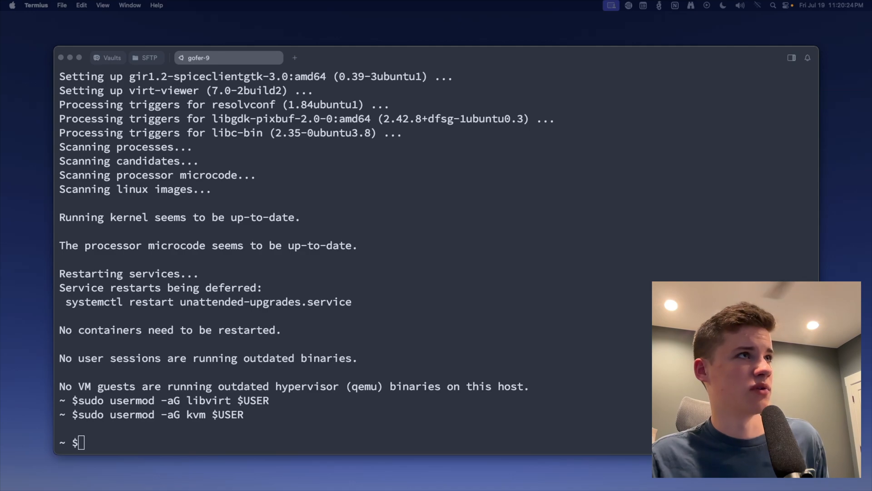
# Step: Install qemu and accept Ok in the service restart dialog
pyautogui.press('super+v')
pyautogui.press('Return')
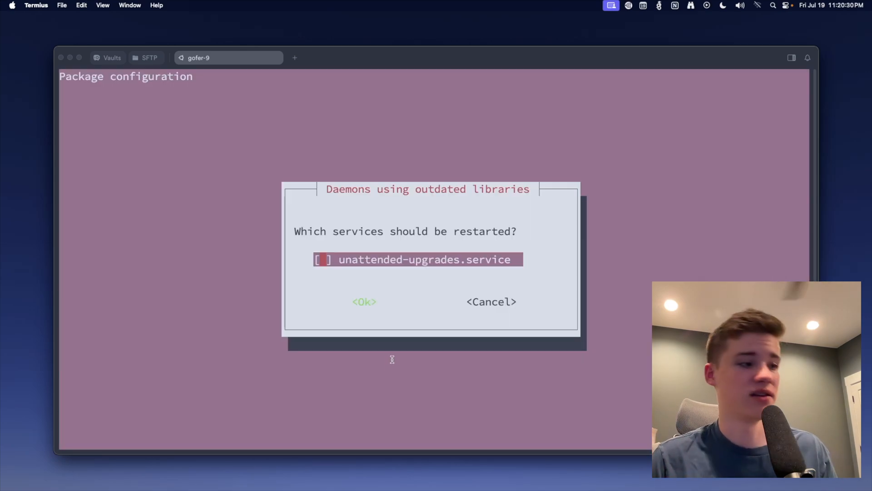
pyautogui.press('Tab')
pyautogui.press('Return')
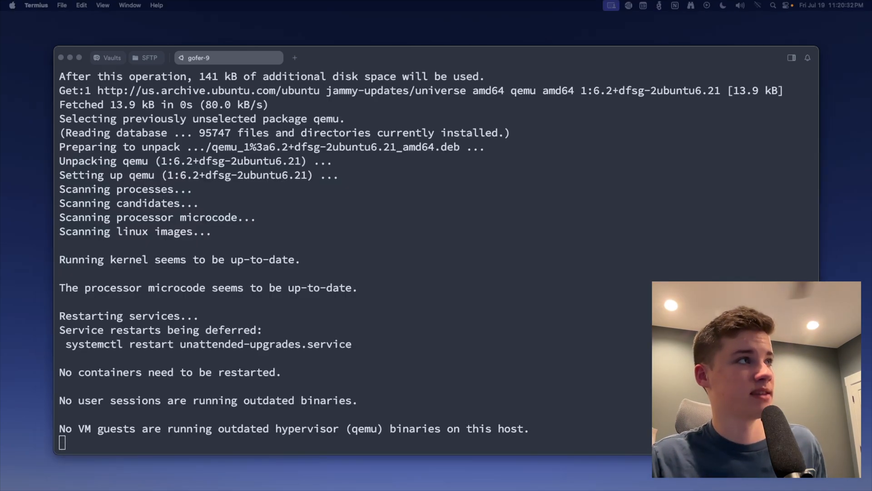
# Step: Edit /etc/default/qemu-kvm in nano, append CONFIG_KVM=y and save the file
pyautogui.press('super+v')
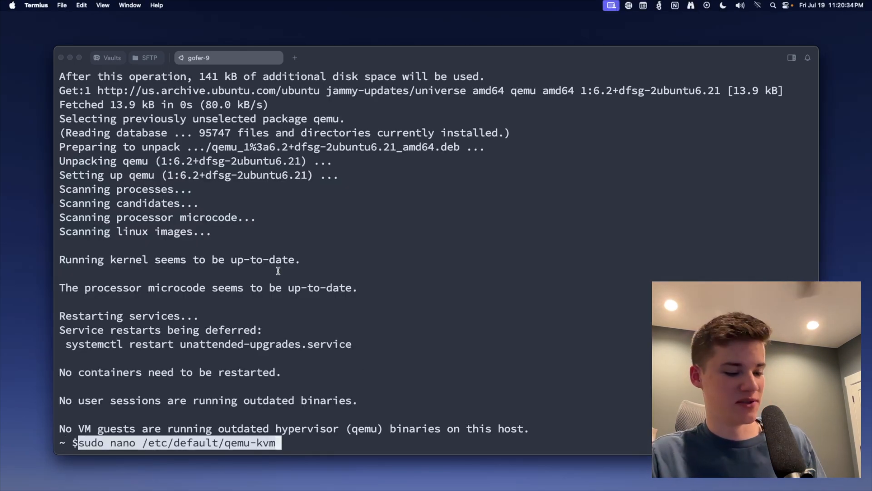
pyautogui.press('Return')
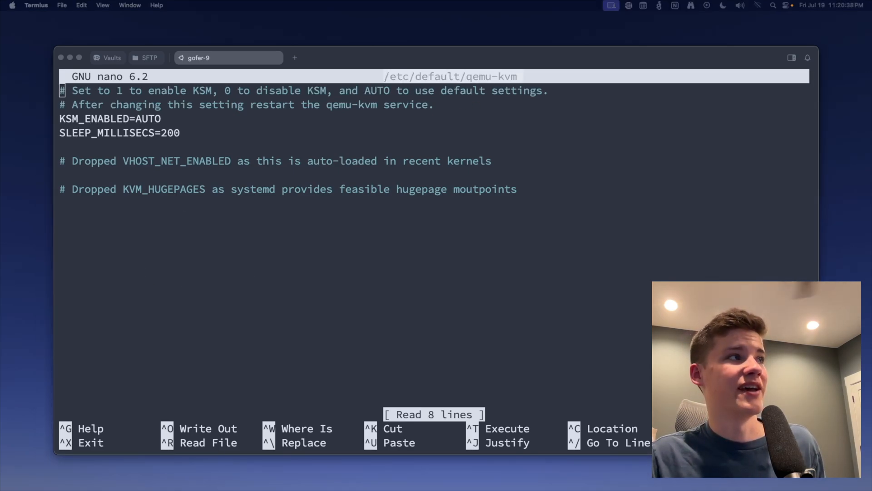
pyautogui.hotkey('alt', '/')
pyautogui.write('CONFIG_KVM=y')
pyautogui.hotkey('ctrl', 'x')
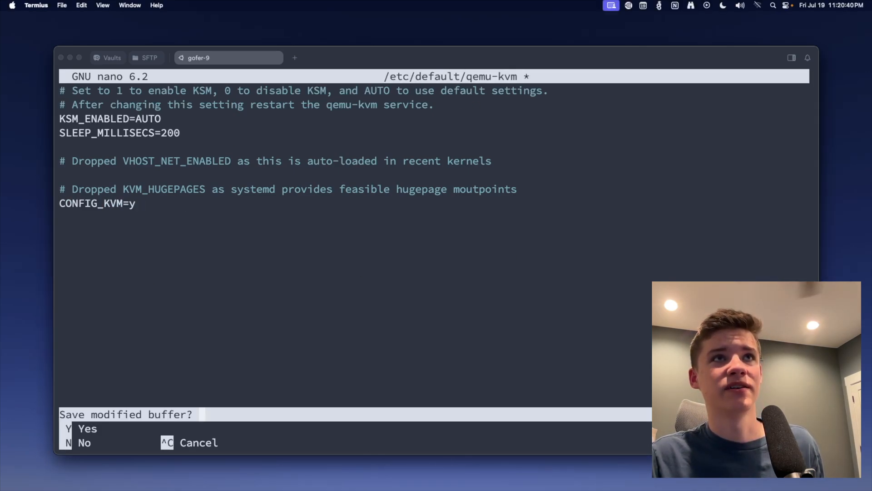
pyautogui.press('y')
pyautogui.press('Return')
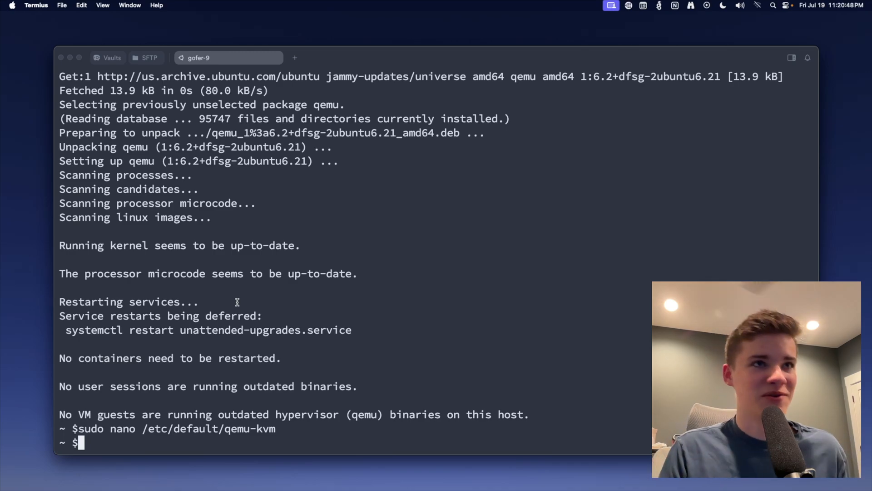
pyautogui.write('sudo apt i')
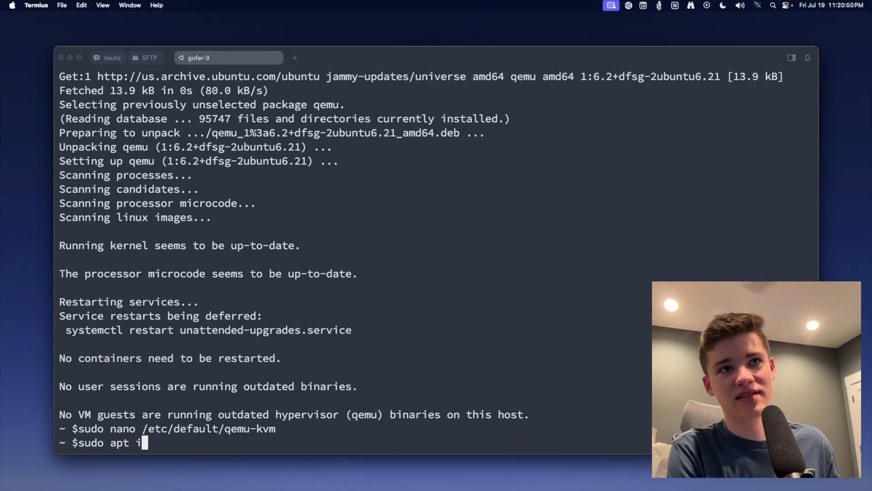
pyautogui.write('nstall rclone')
# Step: Run sudo apt install rclone and confirm the service restart dialog
pyautogui.press('Return')
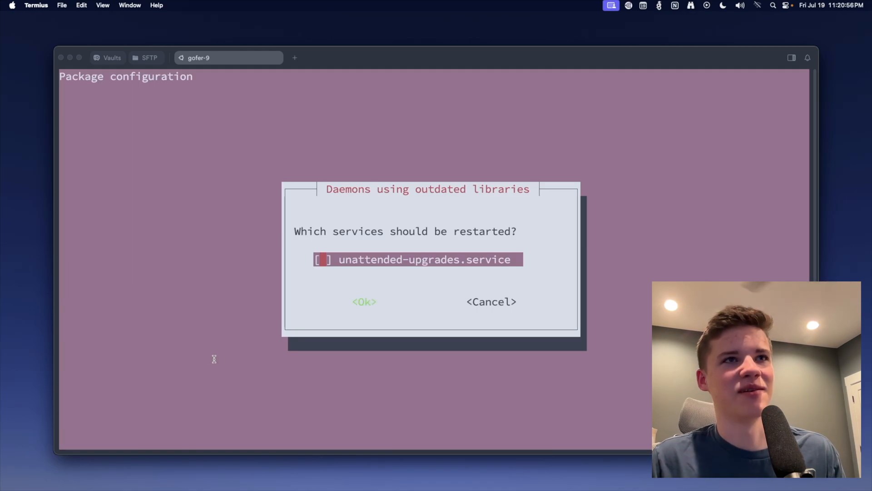
pyautogui.press('Tab')
pyautogui.press('Return')
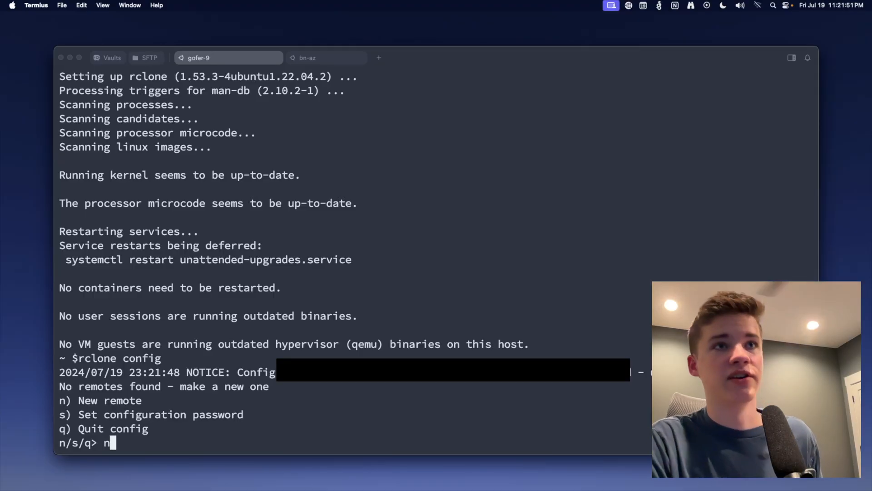
# Step: Create a new remote named BN-Azure and choose storage type 21, Microsoft Azure Blob Storage
pyautogui.press('Return')
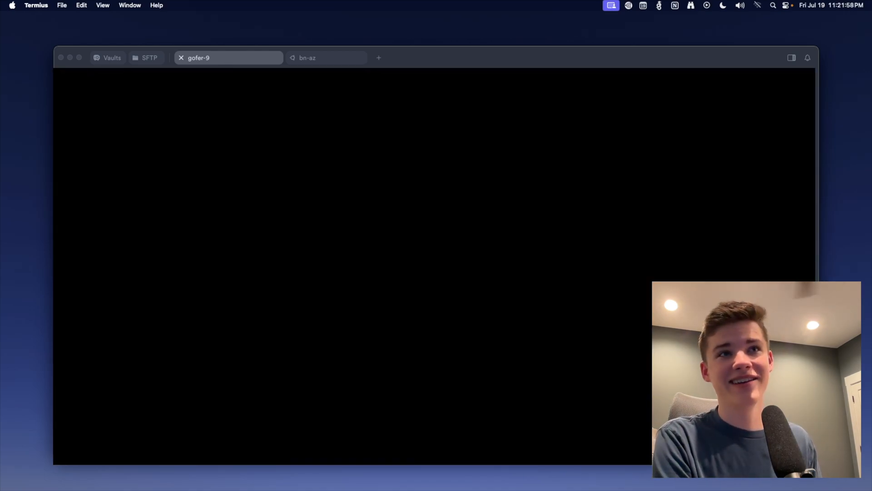
pyautogui.press('Return')
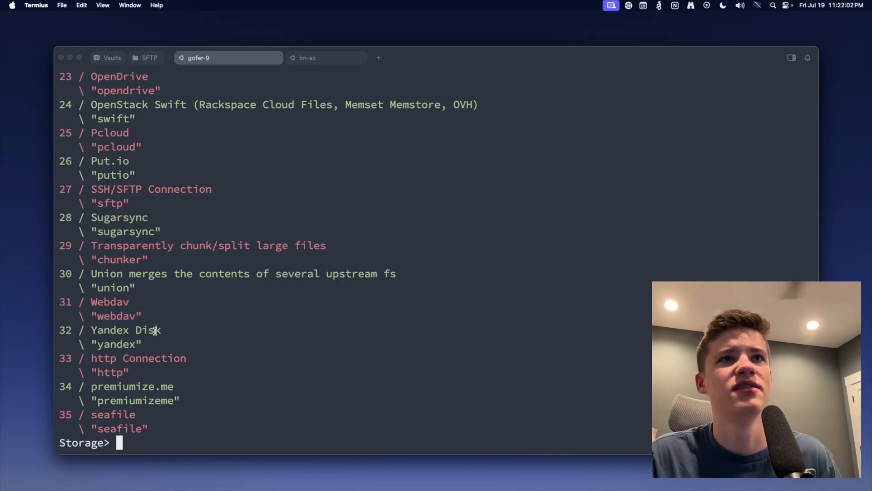
pyautogui.scroll(3, 157, 330)
pyautogui.scroll(1, 157, 330)
pyautogui.scroll(5, 156, 330)
pyautogui.scroll(4, 156, 330)
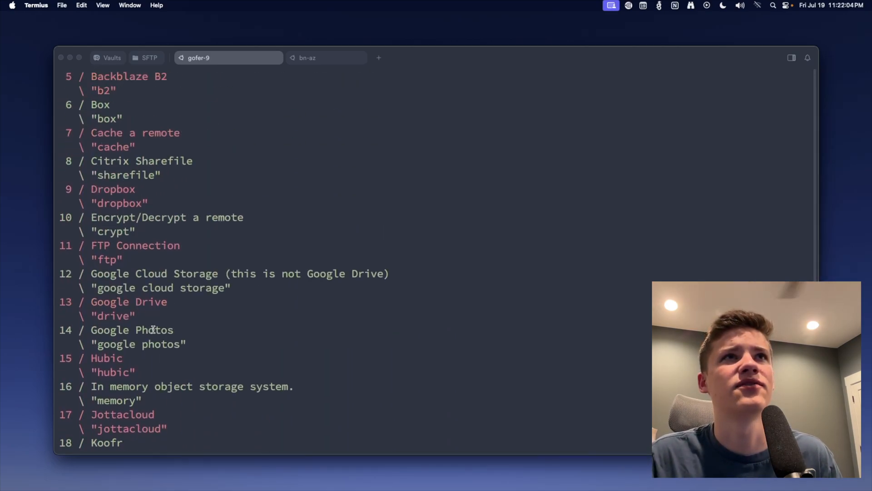
pyautogui.scroll(5, 153, 330)
pyautogui.scroll(3, 153, 330)
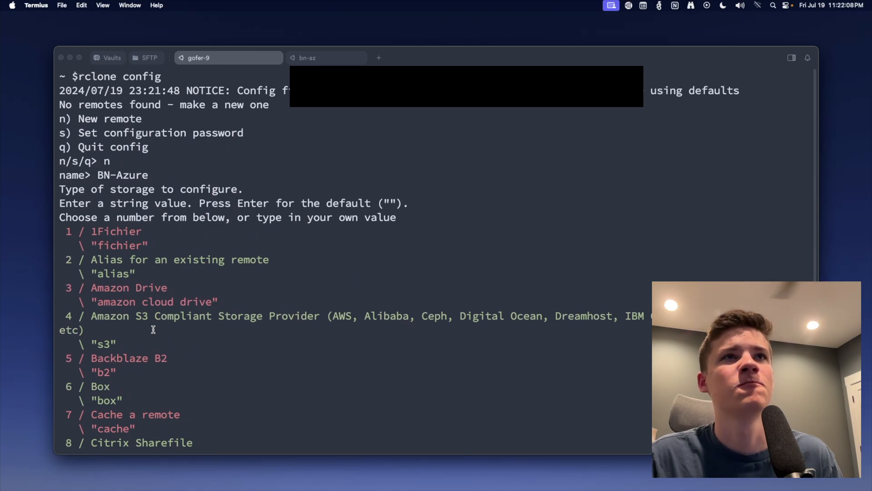
pyautogui.scroll(-5, 154, 329)
pyautogui.scroll(-3, 153, 330)
pyautogui.scroll(-3, 153, 330)
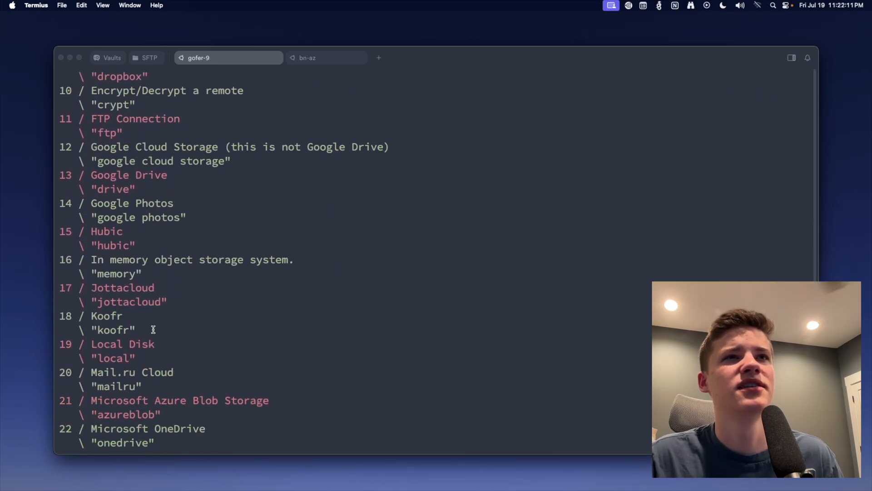
pyautogui.scroll(-2, 151, 335)
pyautogui.scroll(-1, 136, 409)
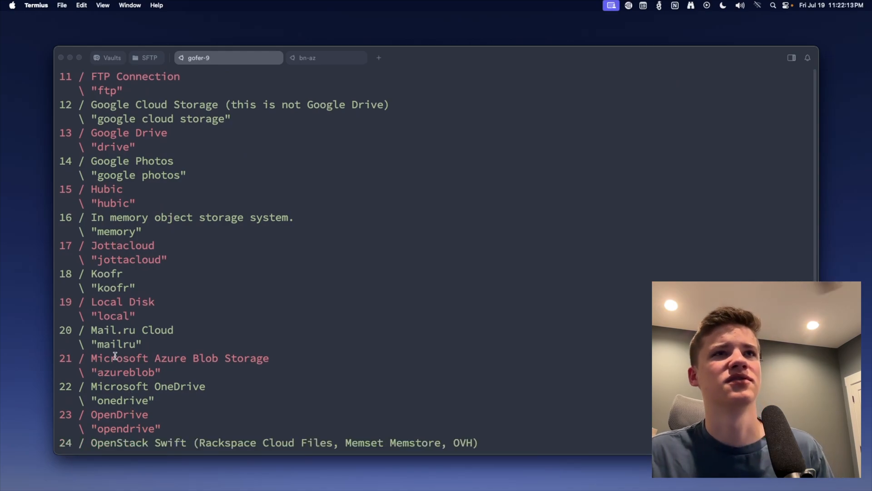
pyautogui.write('21')
pyautogui.press('Return')
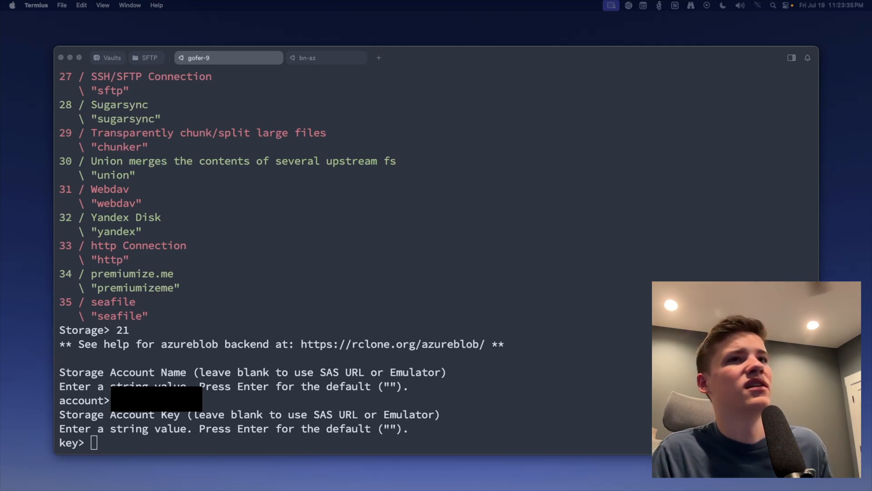
pyautogui.write('rclone config')
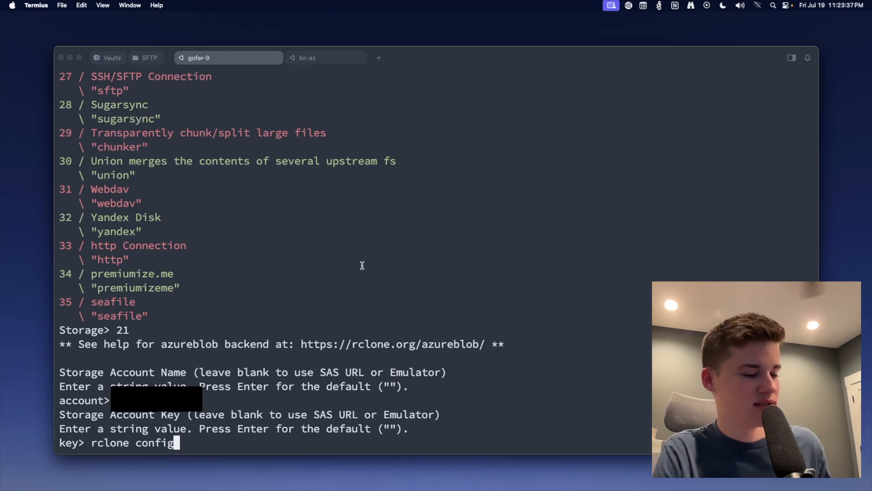
# Step: Submit the account key, leave sas_url, use_emulator and advanced config at defaults, and confirm with y
pyautogui.press('BackSpace')
pyautogui.press('BackSpace')
pyautogui.press('BackSpace')
pyautogui.press('BackSpace')
pyautogui.press('BackSpace')
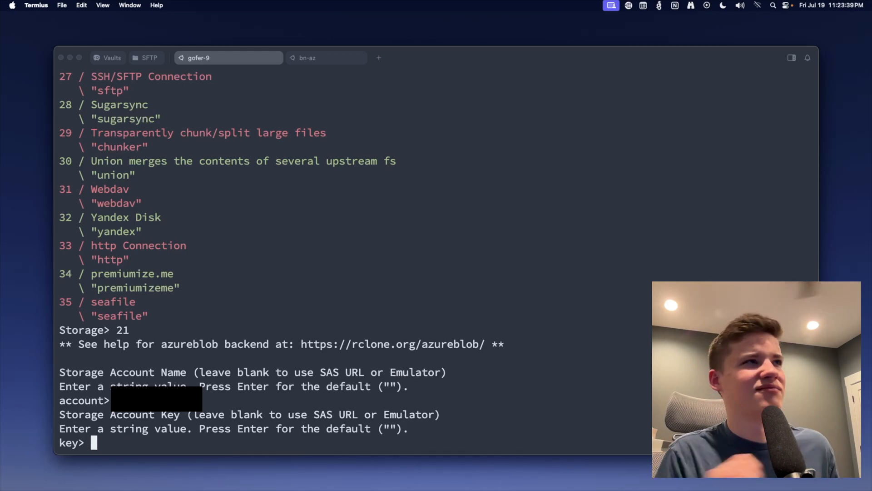
pyautogui.press('Return')
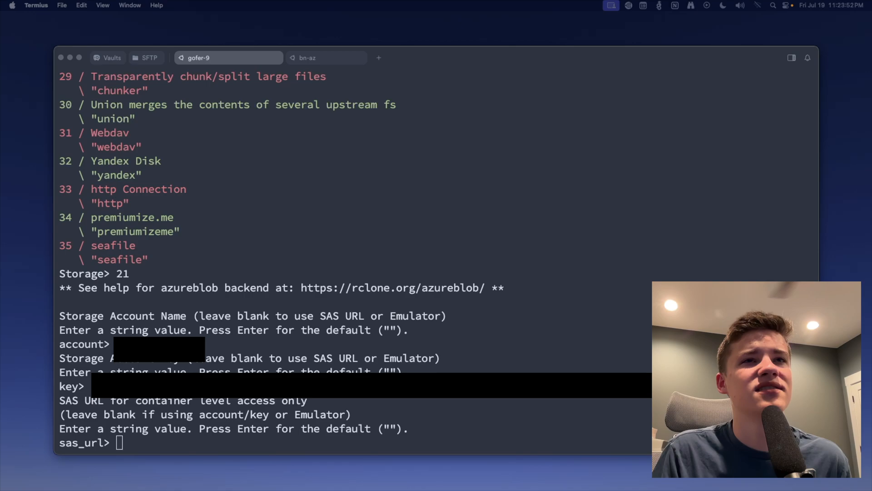
pyautogui.press('Return')
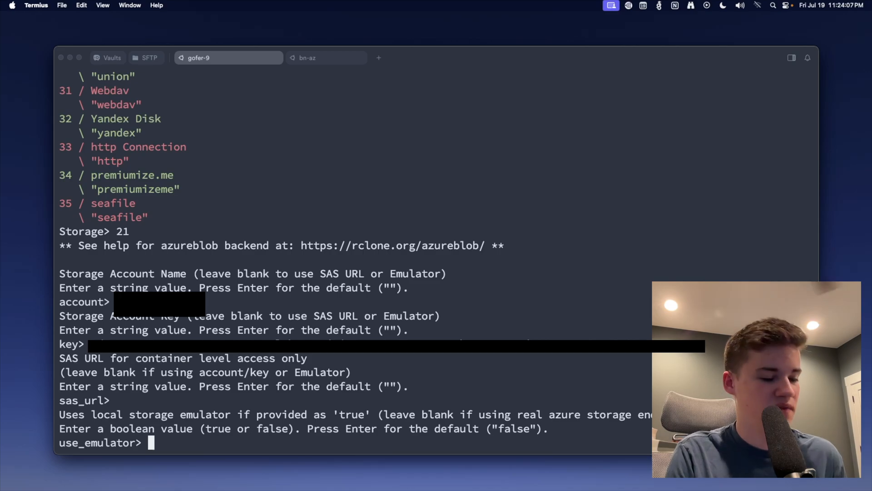
pyautogui.press('Return')
pyautogui.press('Return')
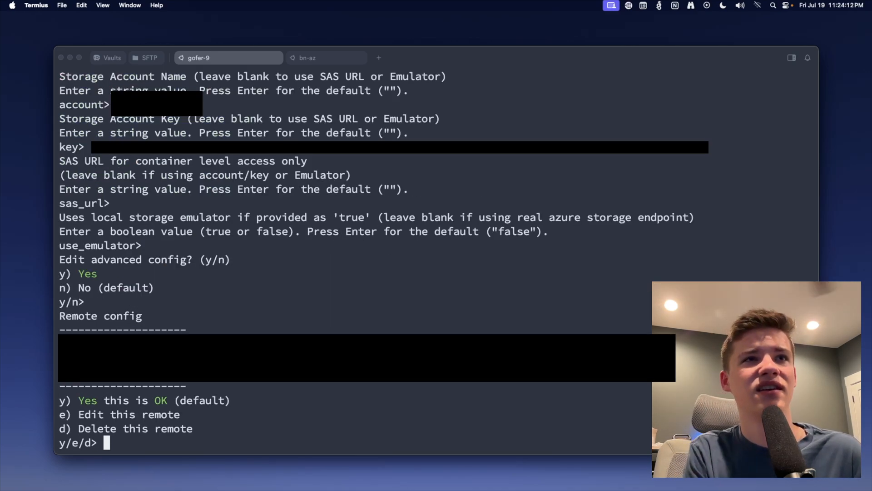
pyautogui.write('y')
pyautogui.press('Return')
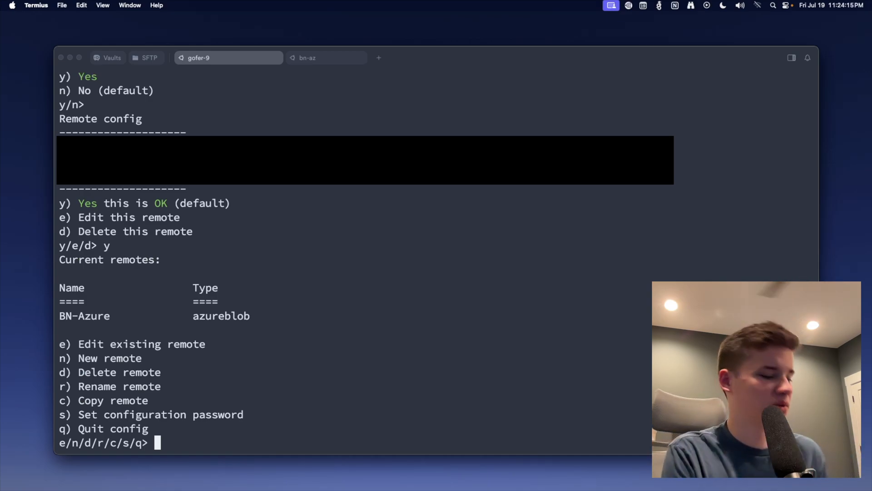
pyautogui.write('q')
# Step: Quit rclone config with q and run 'rclone ls BN-Azure:' to list the remote's files
pyautogui.press('Return')
pyautogui.write('rclone ls')
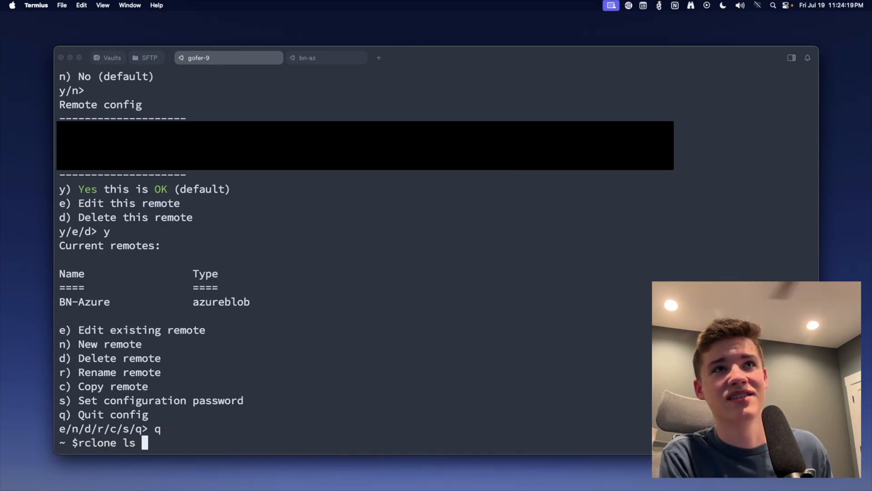
pyautogui.write('BN-Az')
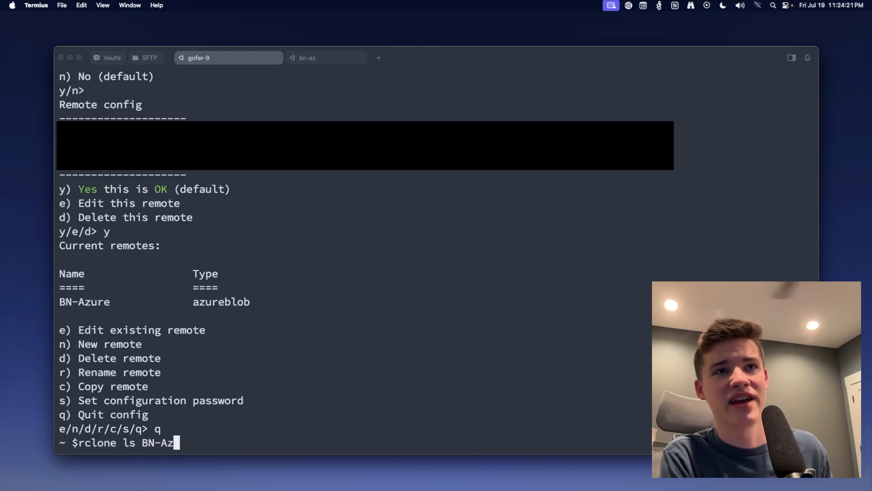
pyautogui.write('ure')
pyautogui.press('Return')
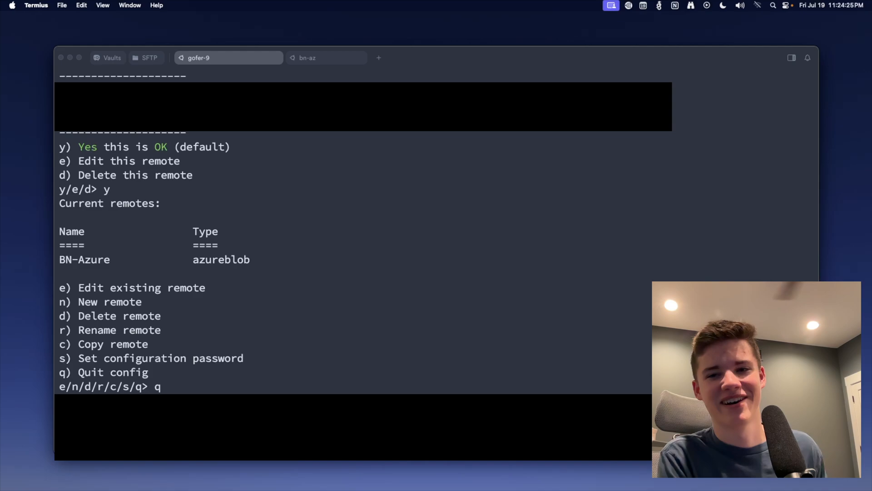
pyautogui.press('Return')
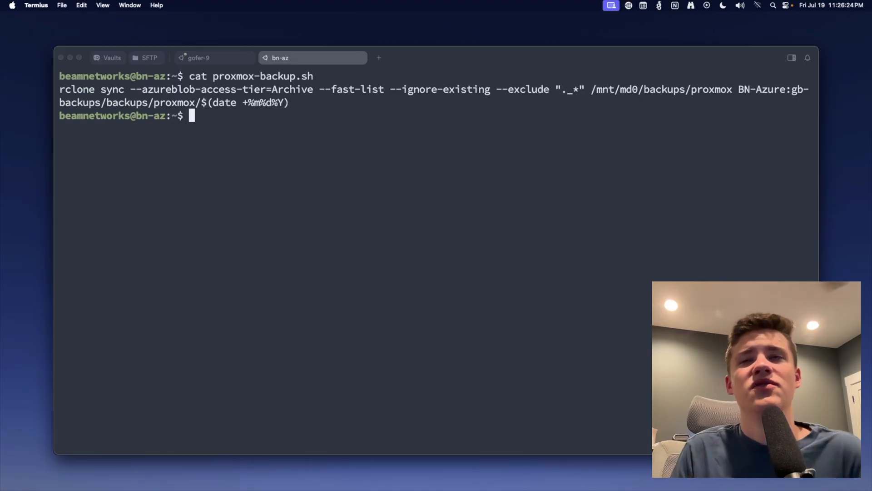
# Step: Highlight the rclone sync command, its archive access tier, fast-list and exclude options
pyautogui.moveTo(292, 102); pyautogui.dragTo(49, 97)
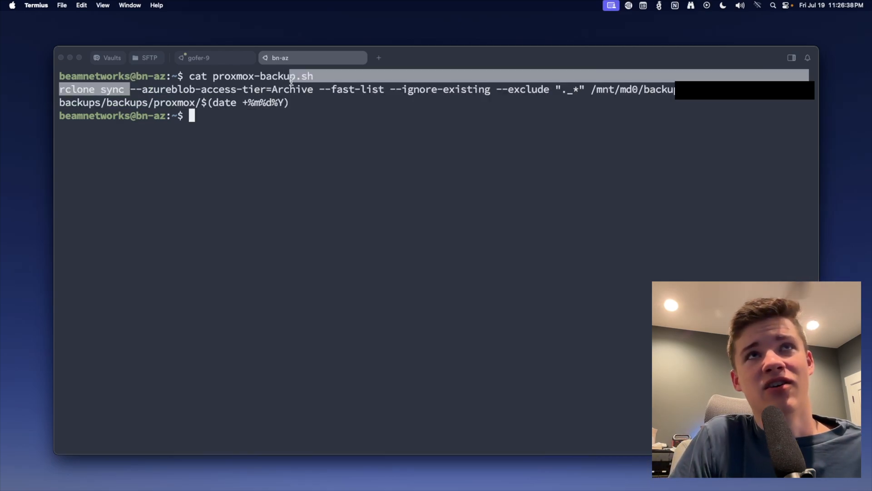
pyautogui.moveTo(131, 89); pyautogui.dragTo(379, 89)
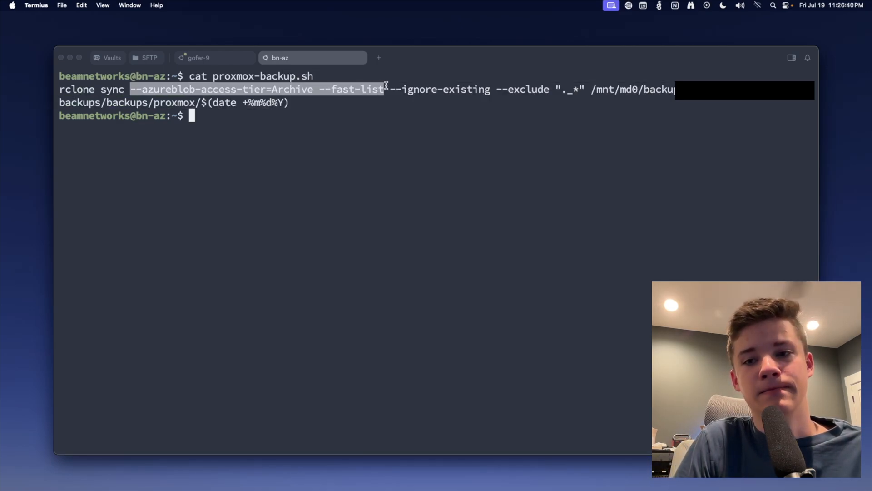
pyautogui.moveTo(131, 90); pyautogui.dragTo(565, 88)
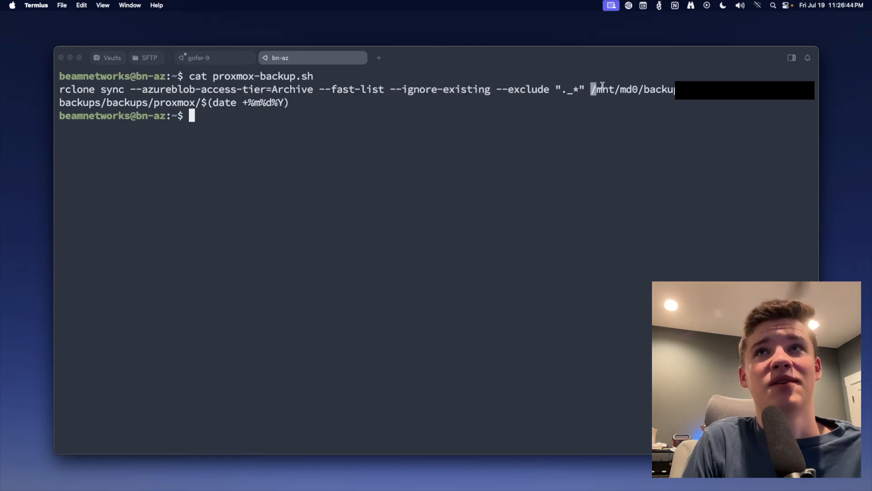
# Step: Highlight the local backup source path, the Azure destination path and its date-stamped folder name
pyautogui.moveTo(591, 89); pyautogui.dragTo(675, 89)
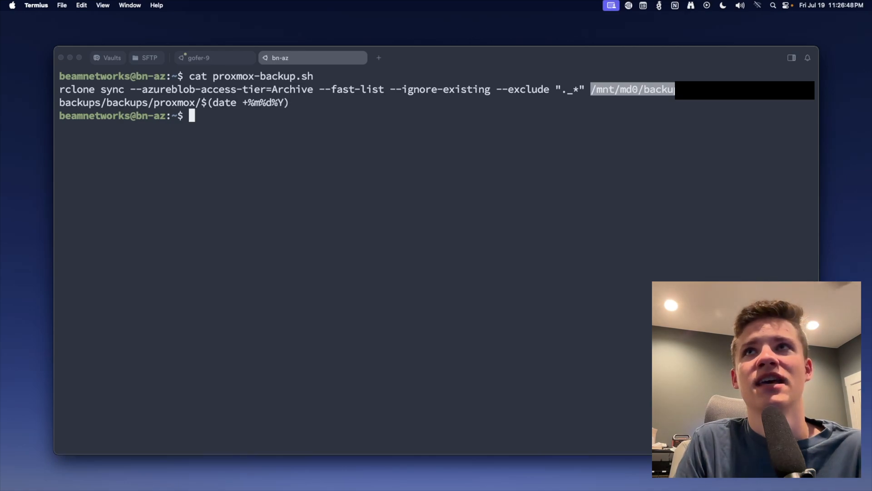
pyautogui.click(436, 205)
pyautogui.moveTo(59, 102); pyautogui.dragTo(337, 102)
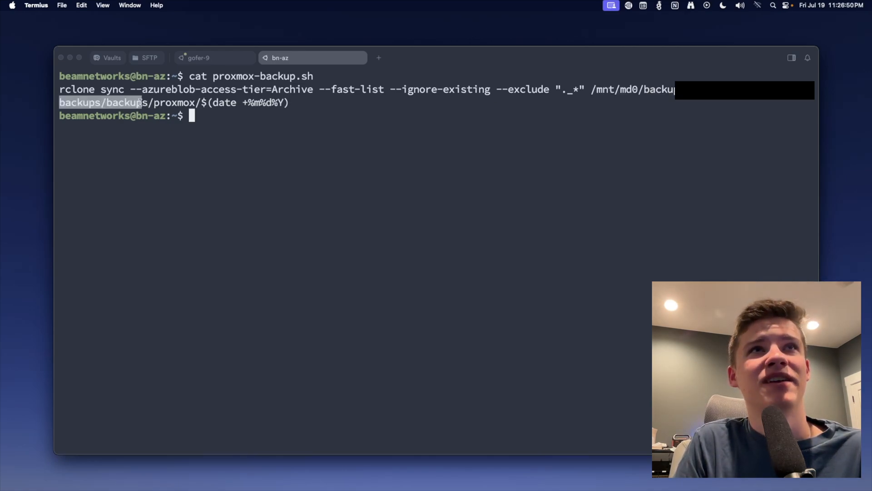
pyautogui.click(337, 102)
pyautogui.moveTo(197, 103); pyautogui.dragTo(346, 102)
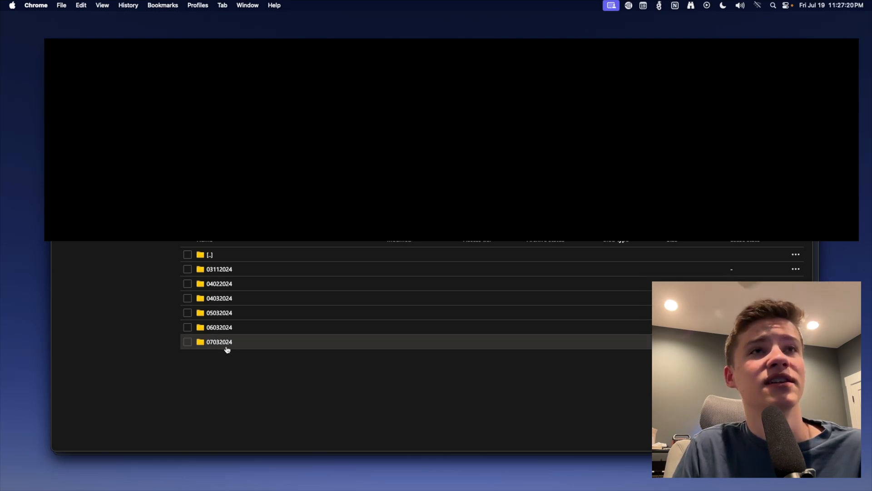
pyautogui.doubleClick(231, 341)
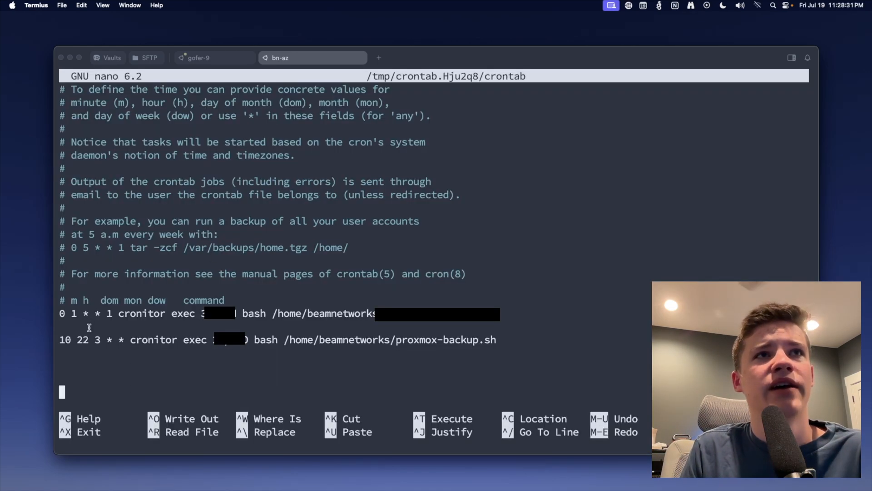
# Step: Highlight the scheduled cron jobs and the 22:10-on-the-3rd schedule fields of the proxmox backup job
pyautogui.moveTo(60, 313); pyautogui.dragTo(558, 314)
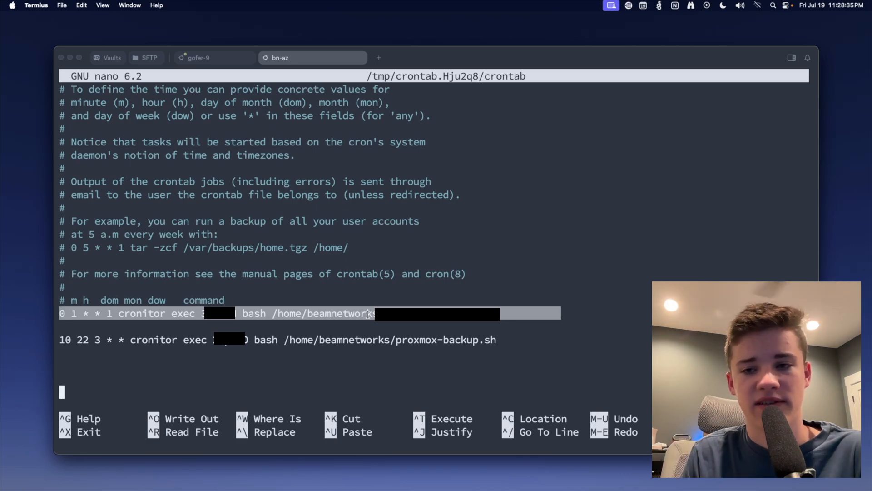
pyautogui.moveTo(60, 340); pyautogui.dragTo(647, 340)
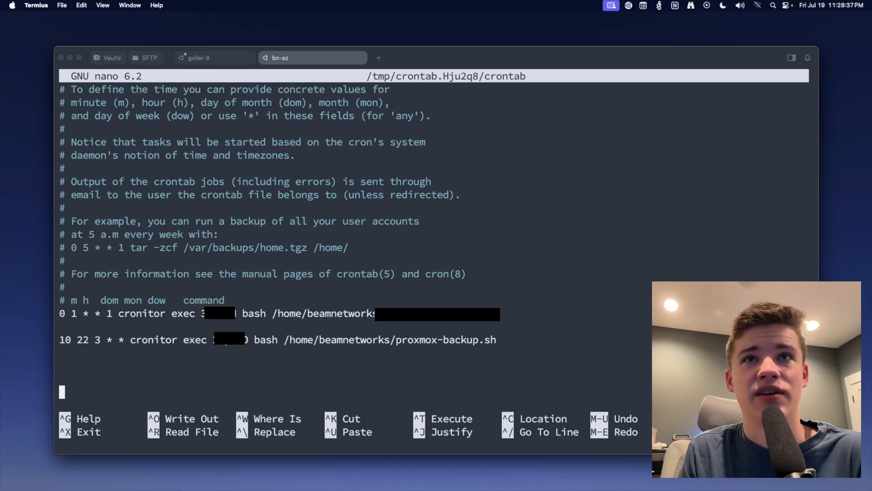
pyautogui.click(313, 349)
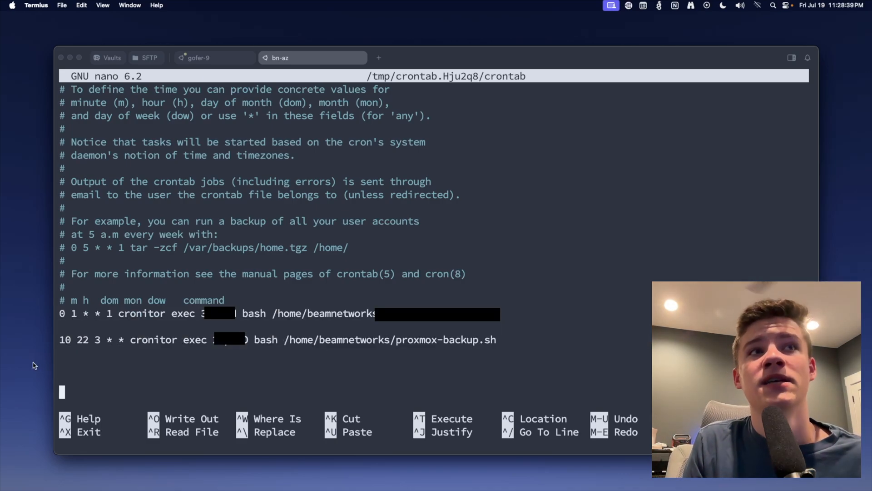
pyautogui.moveTo(60, 340); pyautogui.dragTo(96, 340)
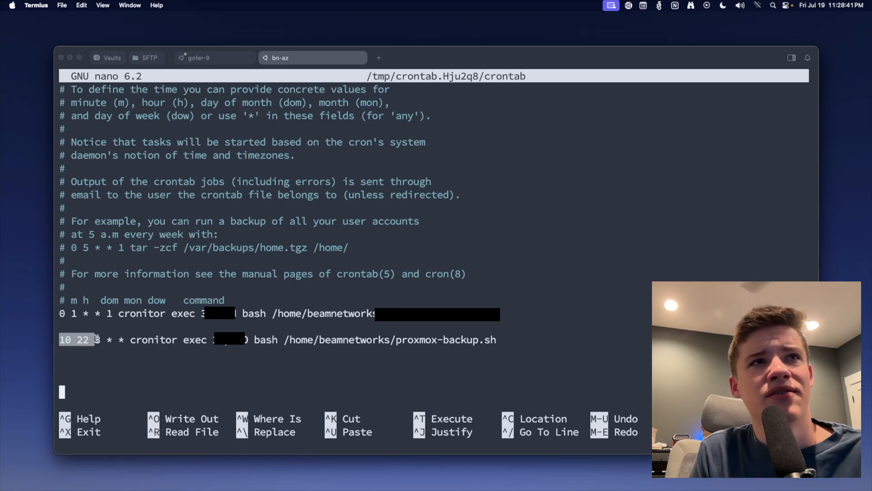
pyautogui.click(95, 340)
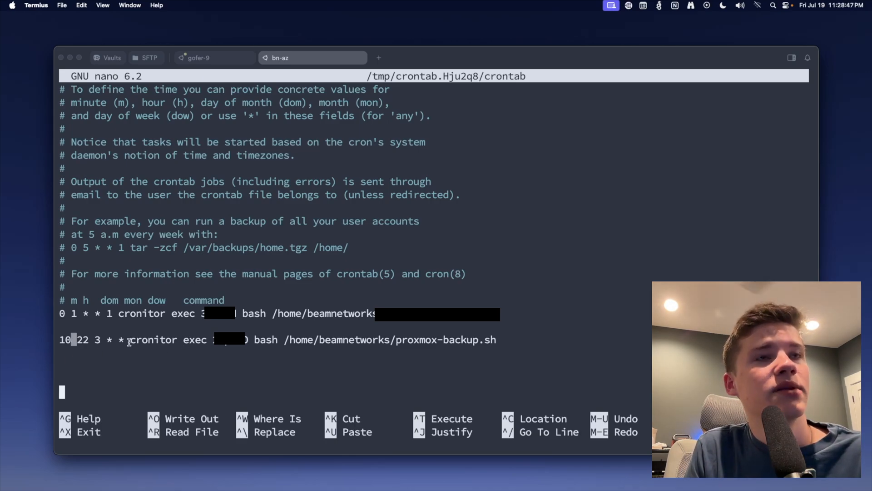
# Step: Highlight the cronitor monitoring wrapper and the command that runs proxmox-backup.sh
pyautogui.moveTo(128, 341)
pyautogui.mouseDown()
pyautogui.moveTo(259, 335)
pyautogui.moveTo(196, 341)
pyautogui.mouseUp()
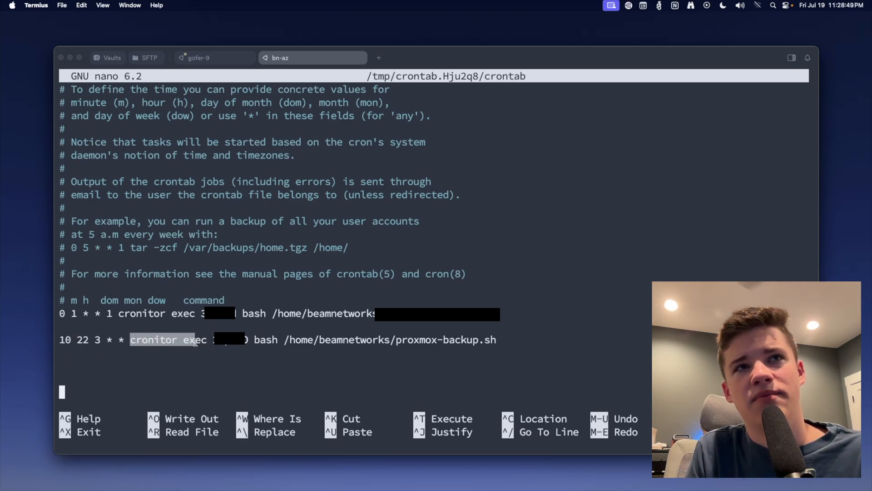
pyautogui.click(150, 343)
pyautogui.moveTo(257, 341); pyautogui.dragTo(555, 337)
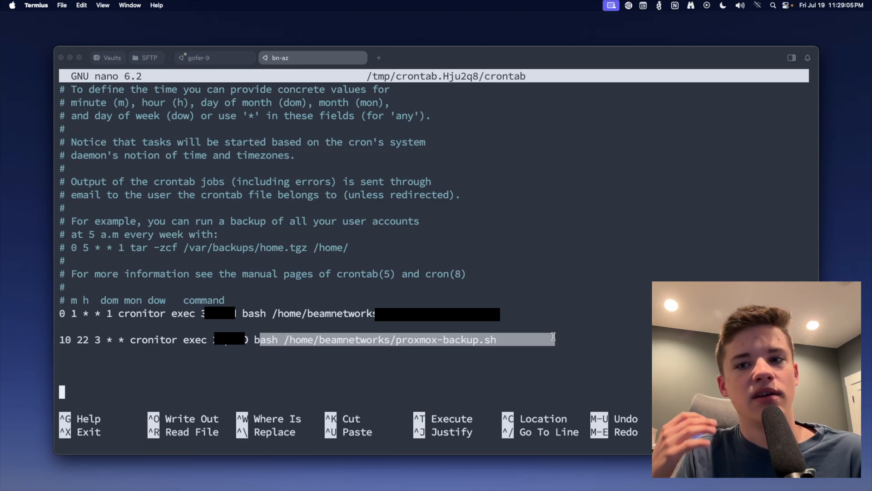
pyautogui.click(465, 224)
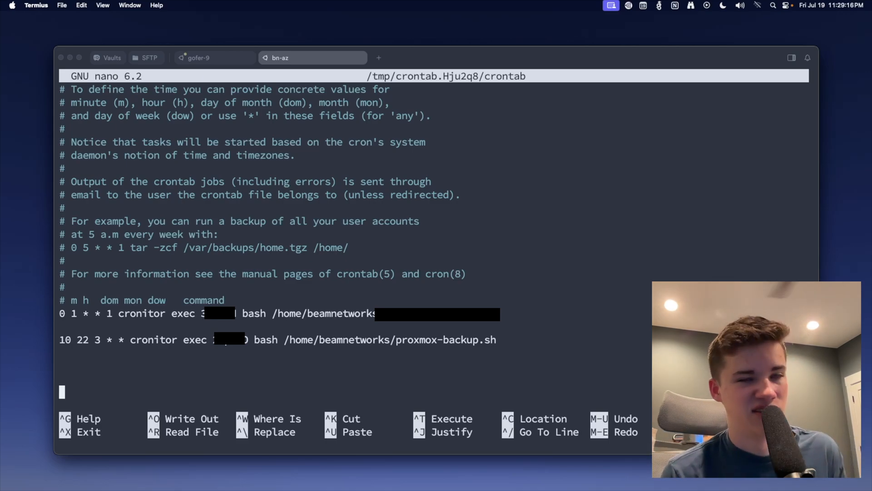
# Step: Exit the crontab without saving and switch to the gofer-9 session running btop
pyautogui.hotkey('ctrl', 'x')
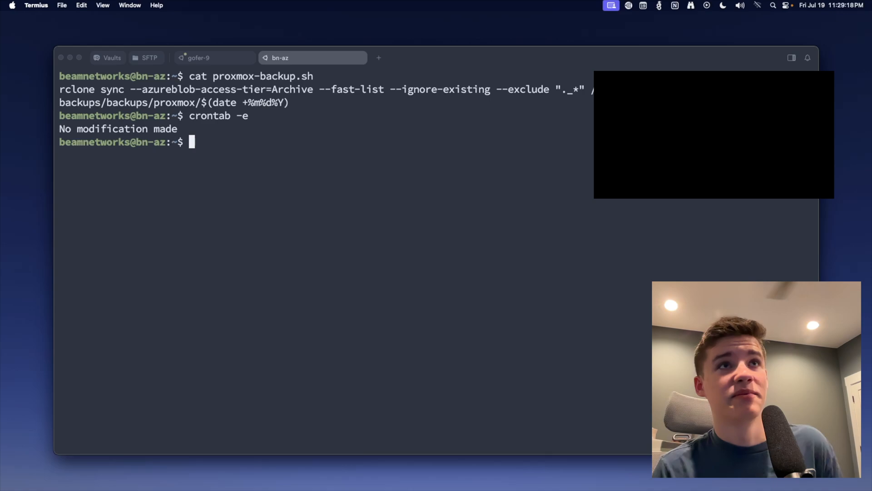
pyautogui.click(200, 58)
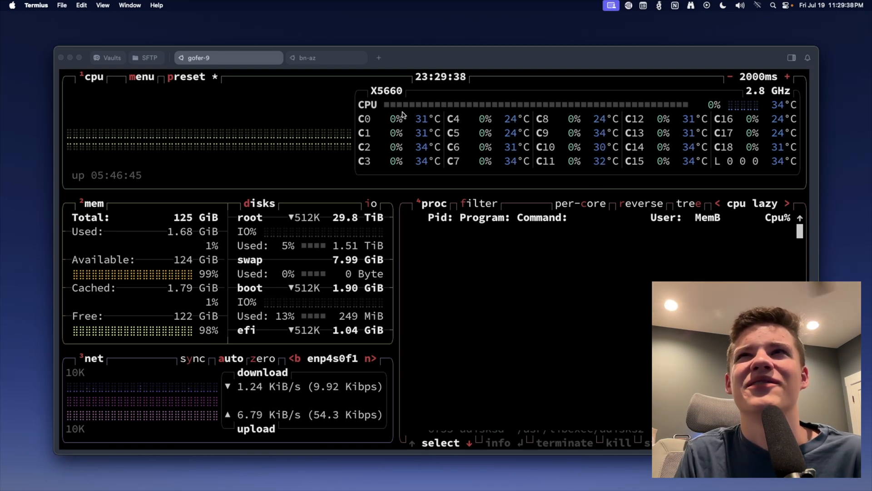
# Step: Quit btop, run htop to show per-core CPU and memory, then quit back to the gofer-9 prompt
pyautogui.click(143, 77)
pyautogui.write('q')
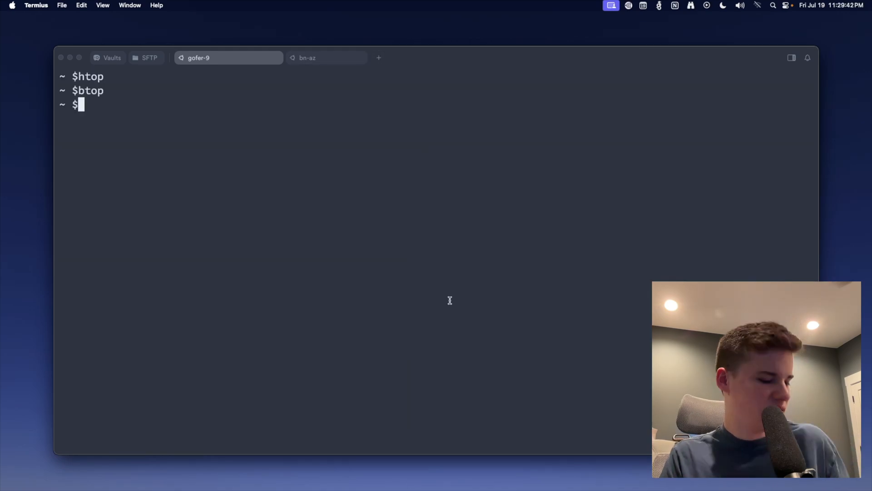
pyautogui.write('htop')
pyautogui.press('Return')
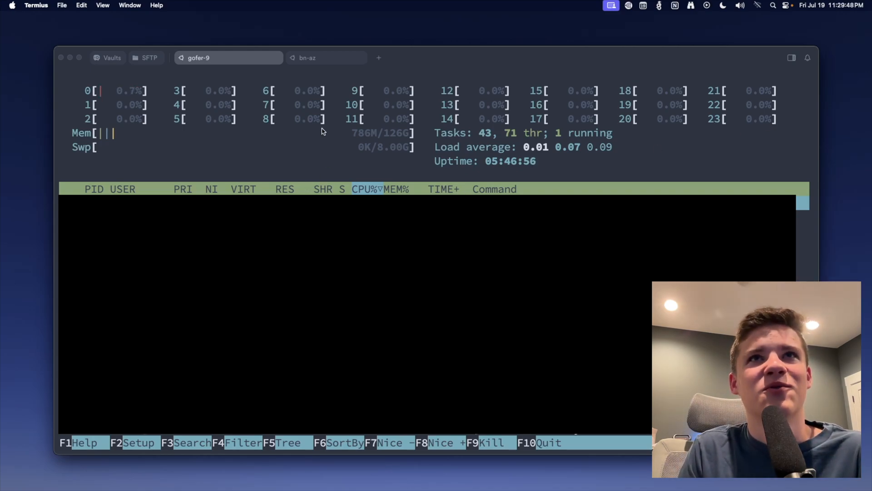
pyautogui.press('q')
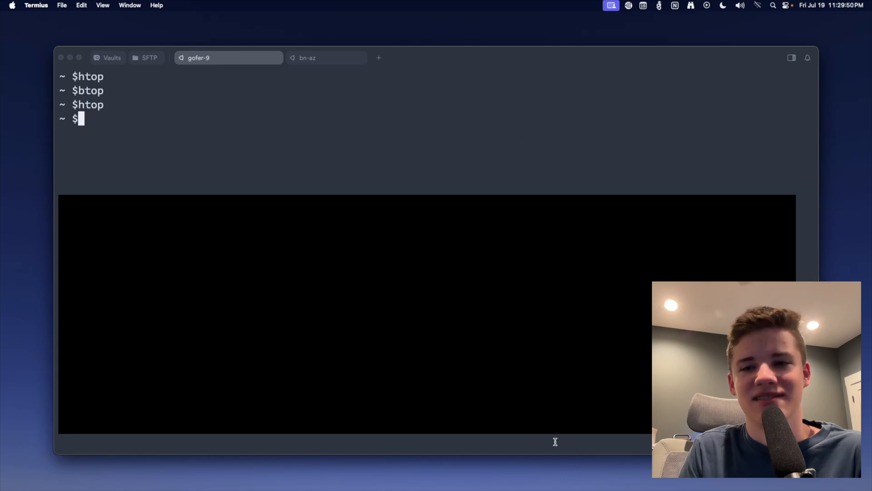